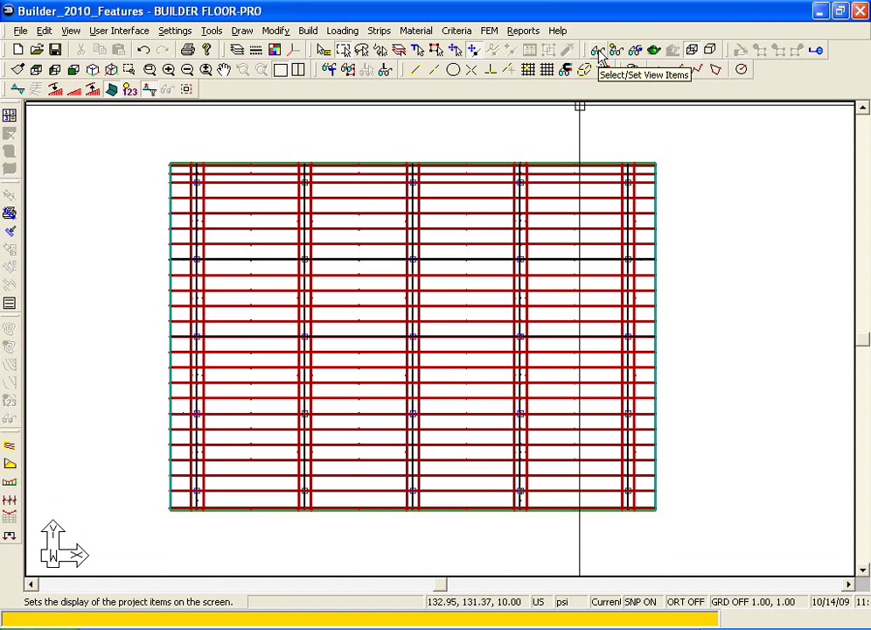
In the load view items, turn off point load display and show patch loads only for DEAD LOAD and LIVE LOAD.
left_click(600, 53)
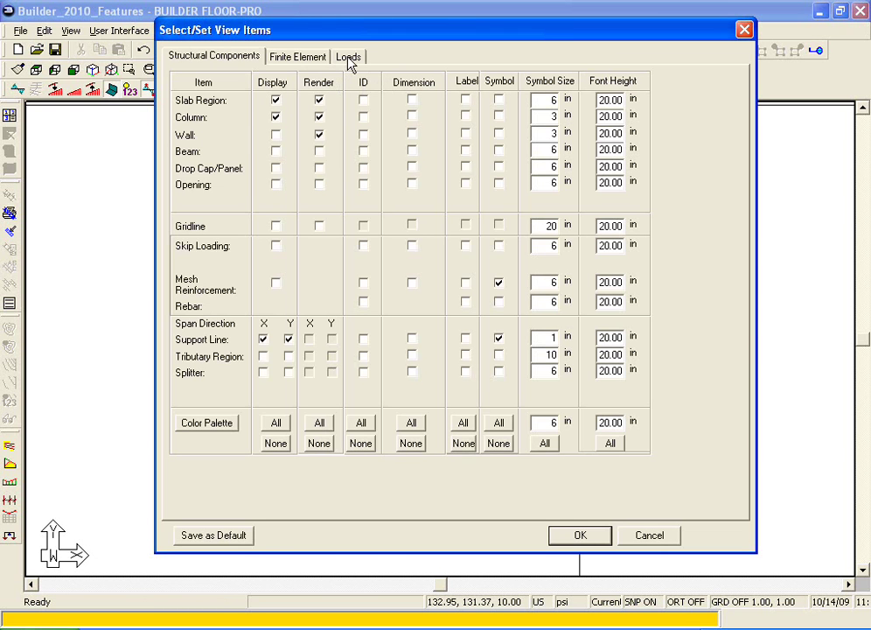
left_click(349, 58)
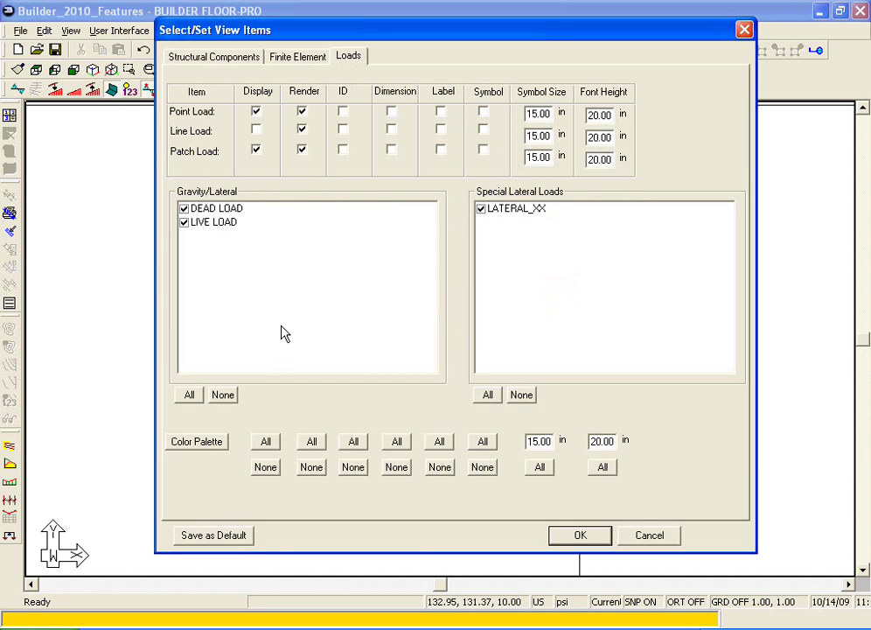
left_click(256, 114)
left_click(256, 150)
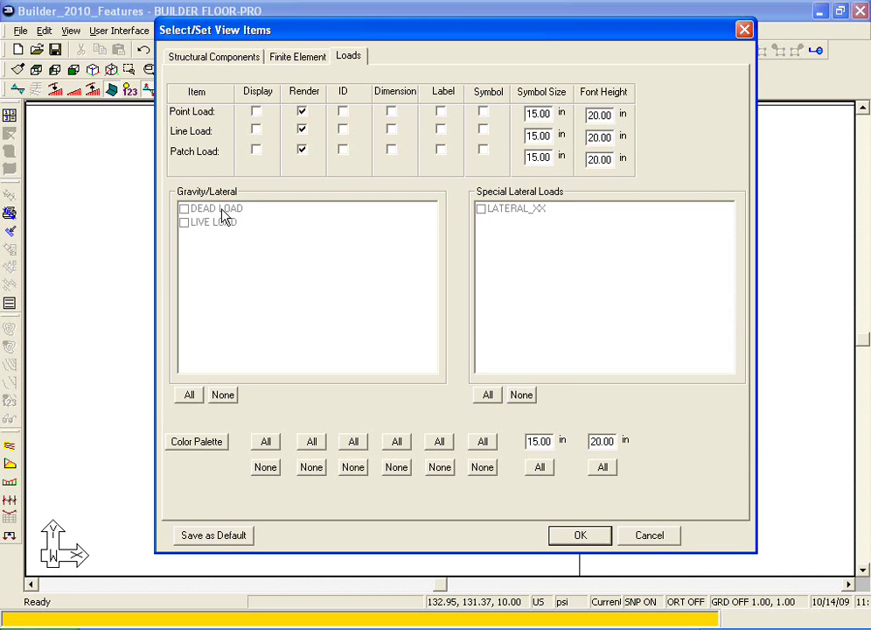
left_click(256, 151)
left_click(184, 209)
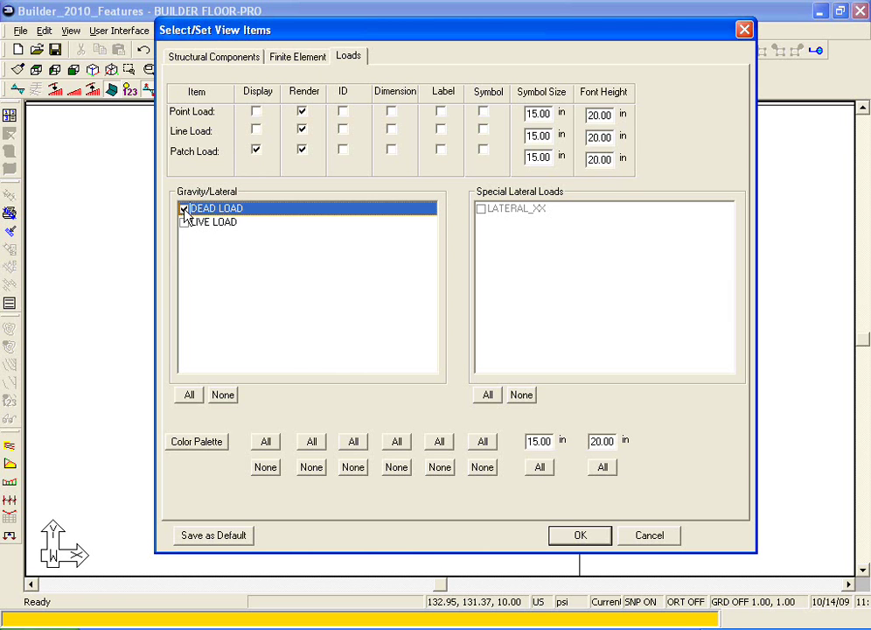
left_click(183, 222)
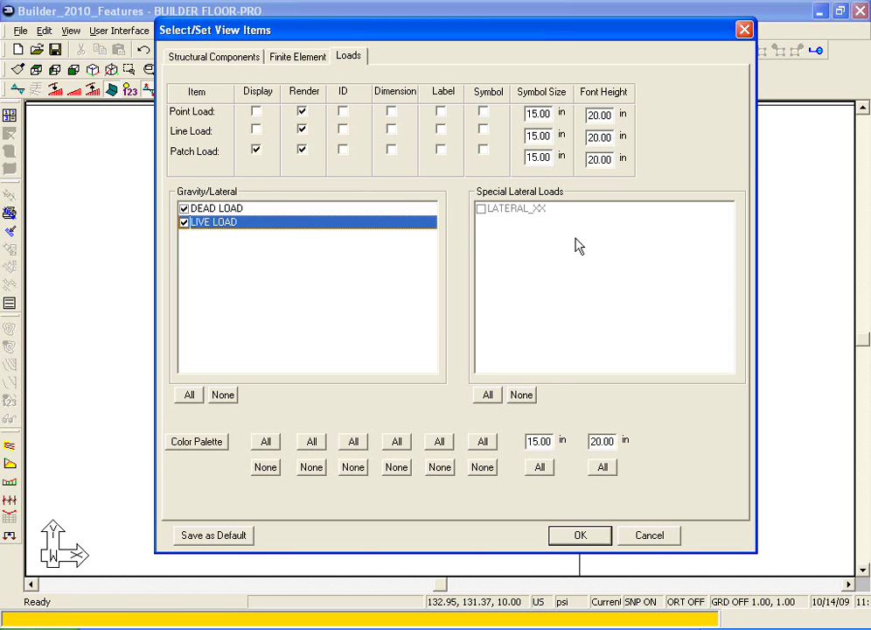
Save the view item settings as the default and apply them to the plan.
left_click(214, 56)
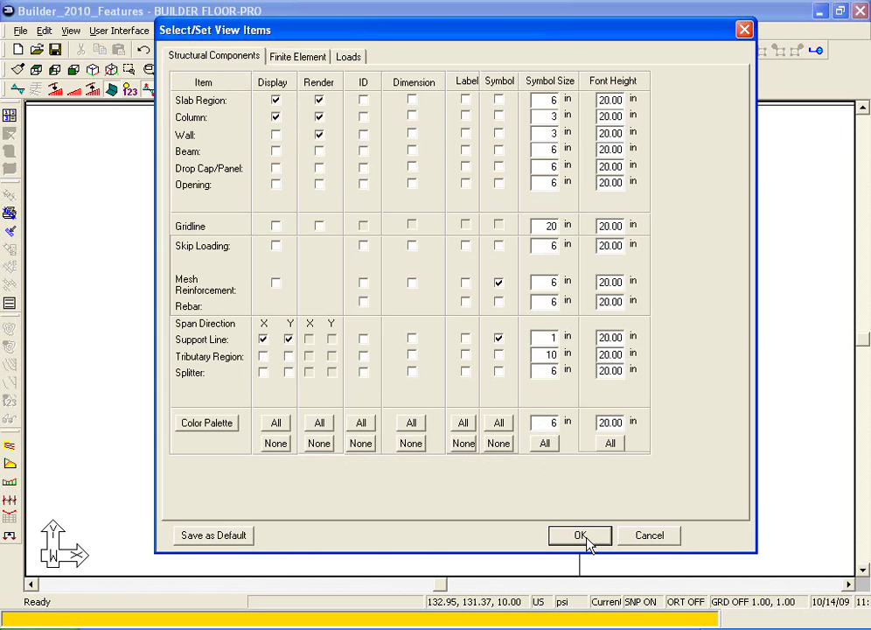
left_click(204, 539)
left_click(581, 537)
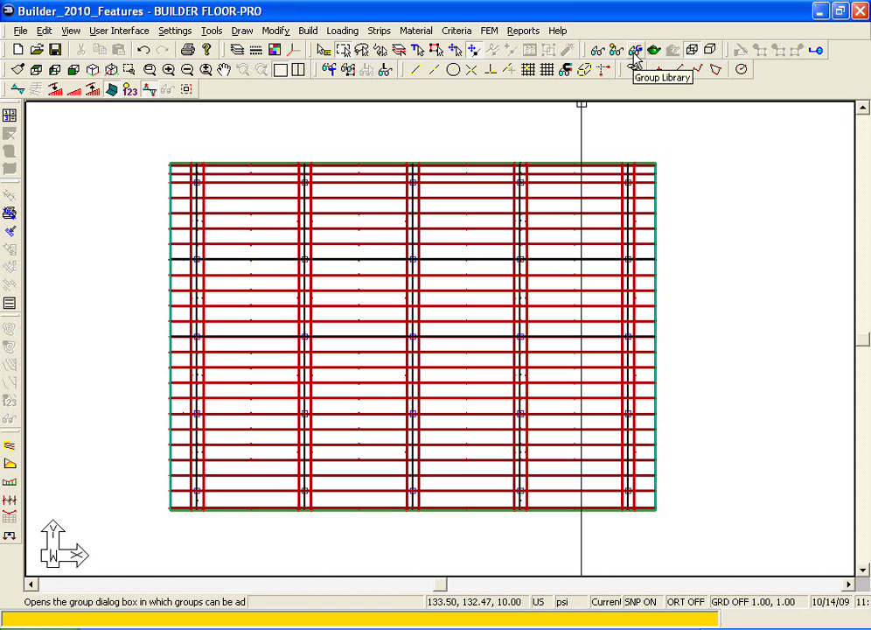
Turn on all groups in the Grouping settings and accept.
left_click(176, 31)
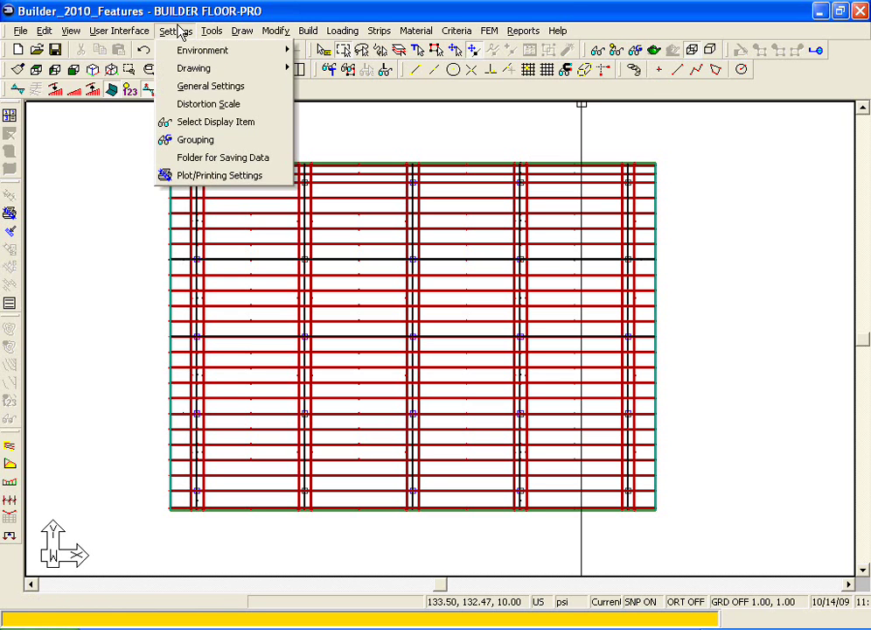
left_click(185, 139)
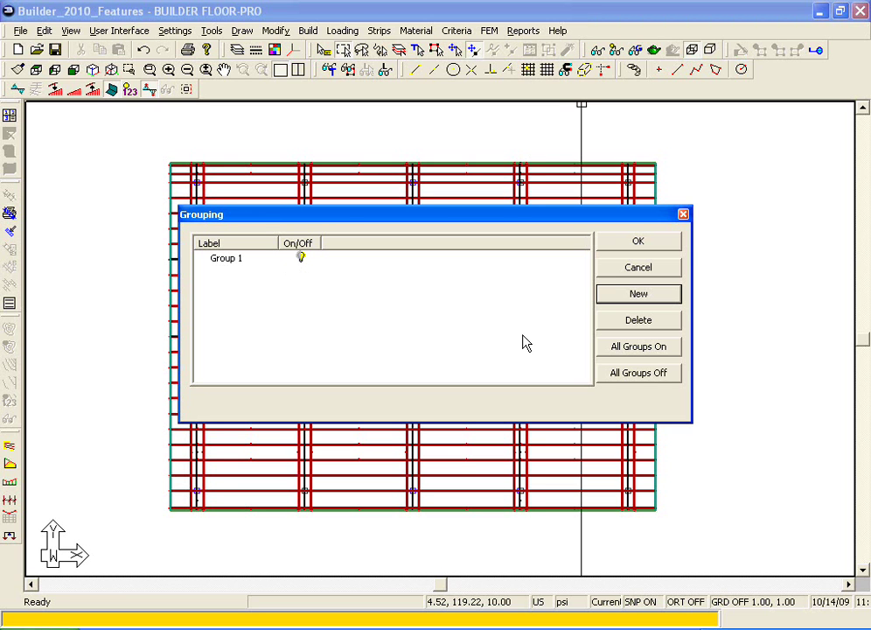
left_click(647, 351)
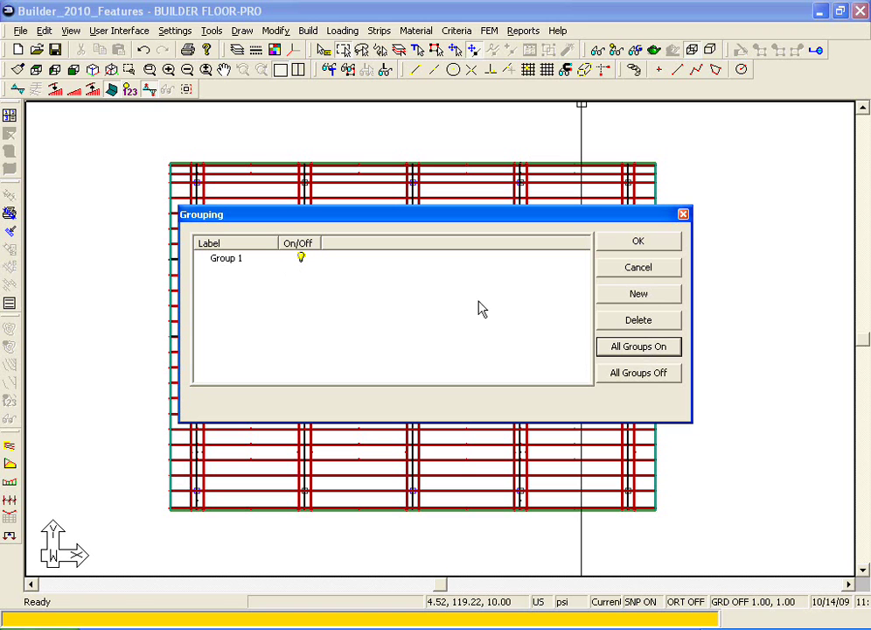
left_click(629, 243)
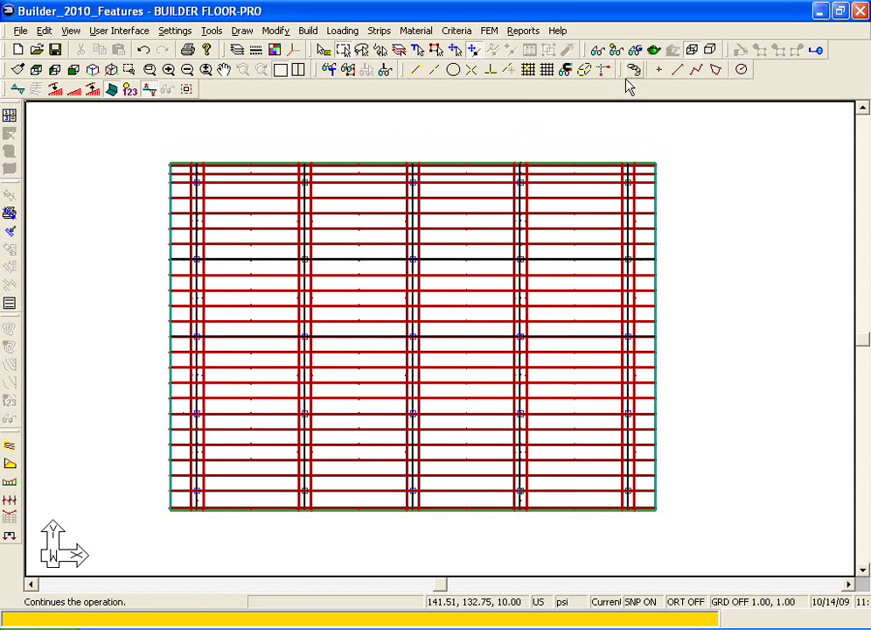
Add a new group to the group library and accept the grouping changes.
left_click(635, 51)
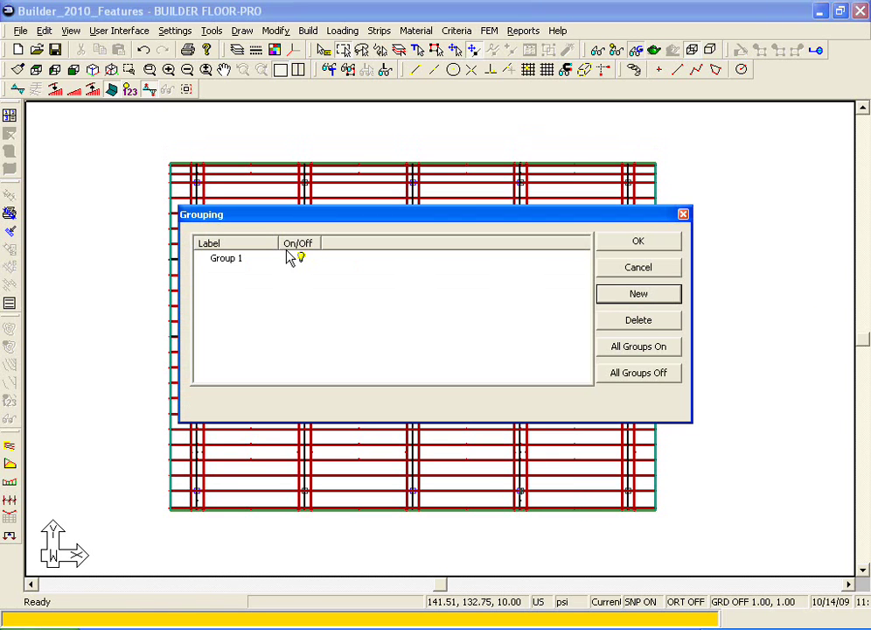
left_click(653, 298)
left_click(221, 274)
left_click(219, 258)
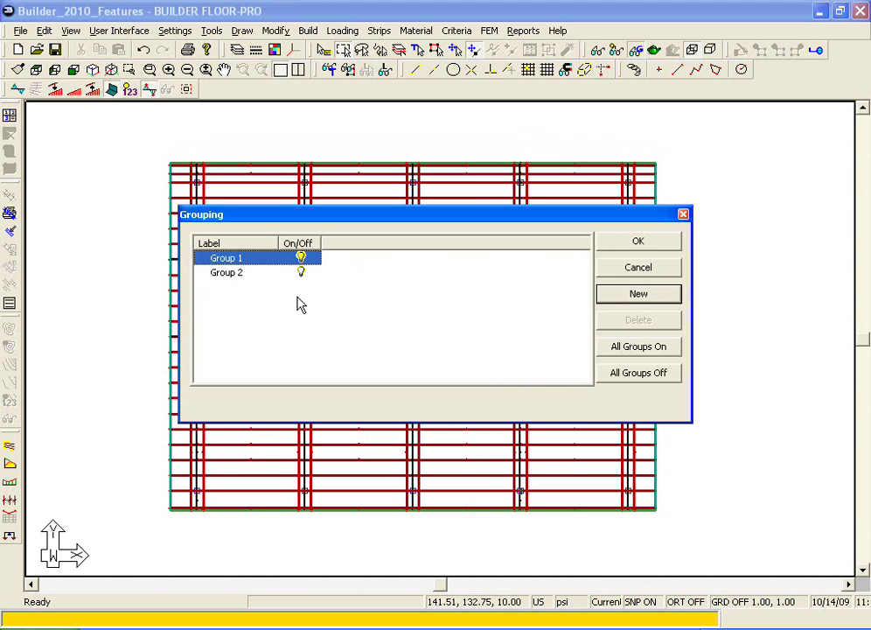
left_click(228, 276)
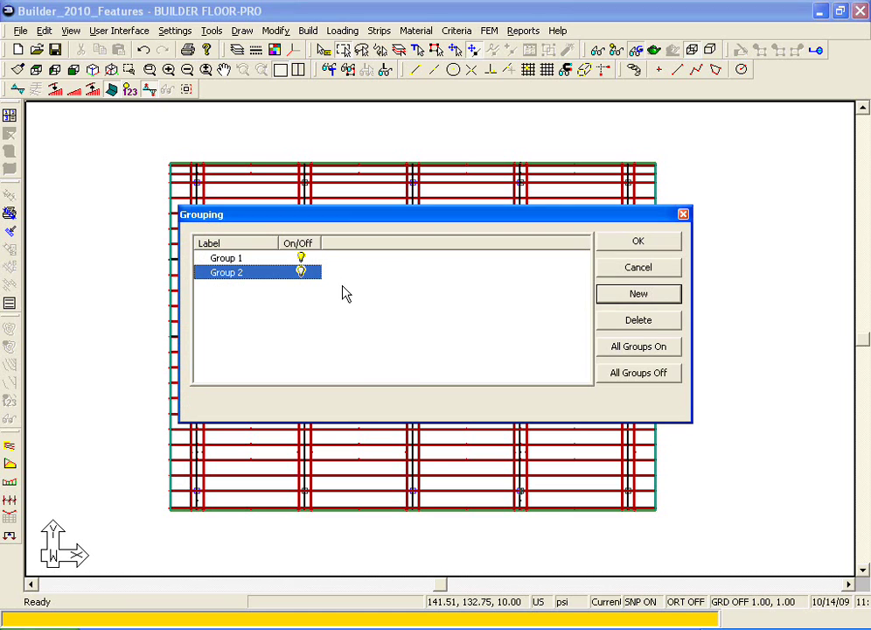
left_click(642, 242)
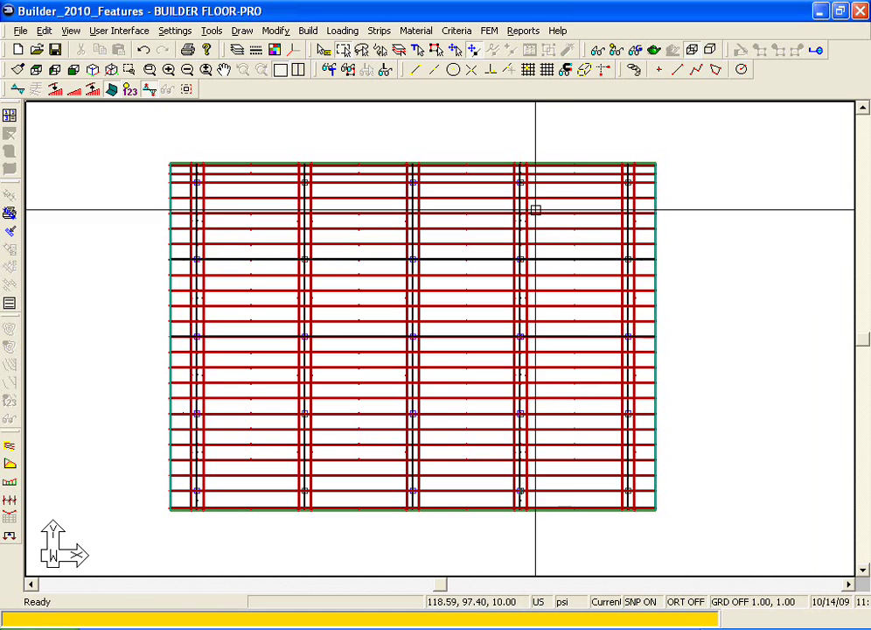
Assign Tendon 22, the horizontal tendon just below the upper row of columns, to Group 2.
left_click(550, 199)
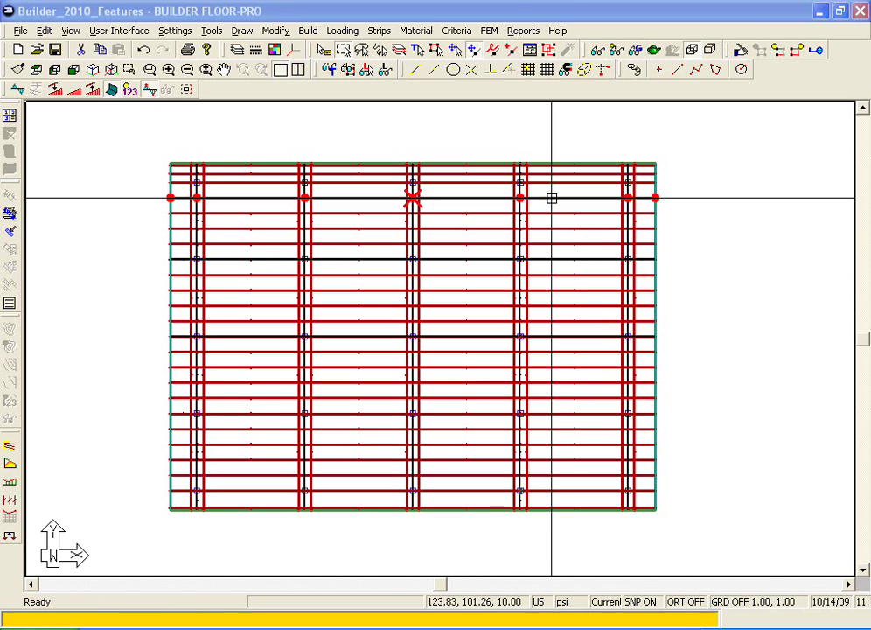
double_click(551, 198)
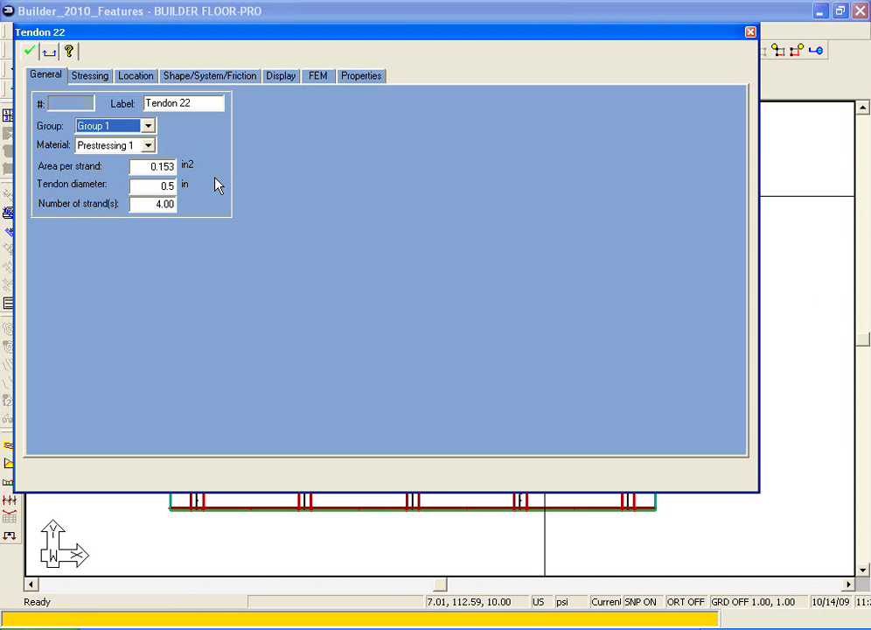
left_click(149, 128)
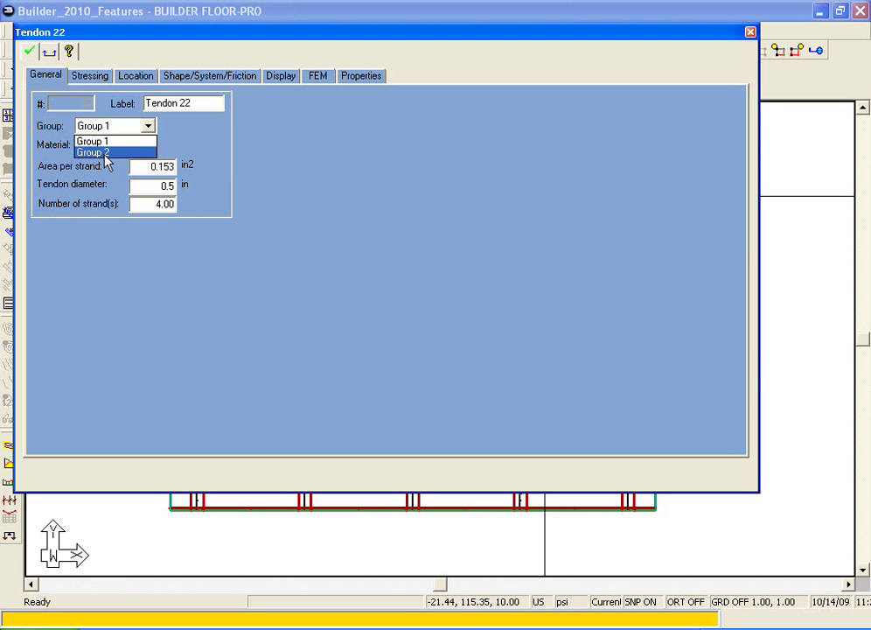
left_click(103, 151)
left_click(29, 51)
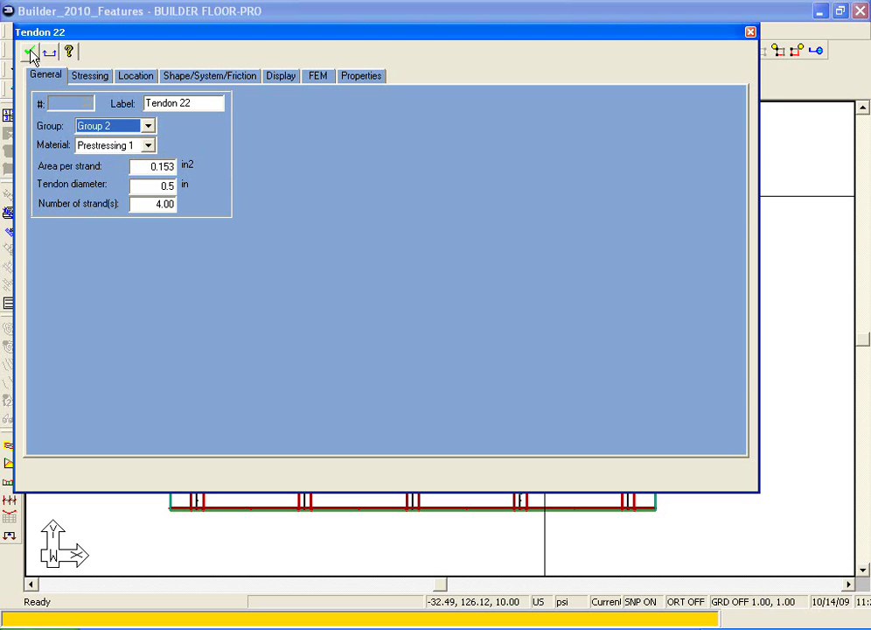
left_click(750, 33)
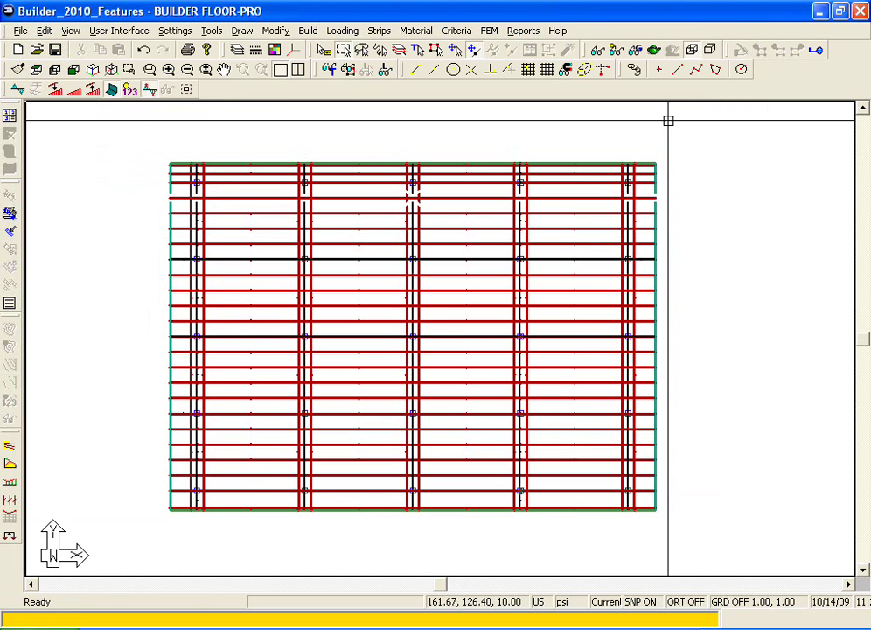
Switch off the display of Group 1 so that only Group 2 is shown.
left_click(636, 51)
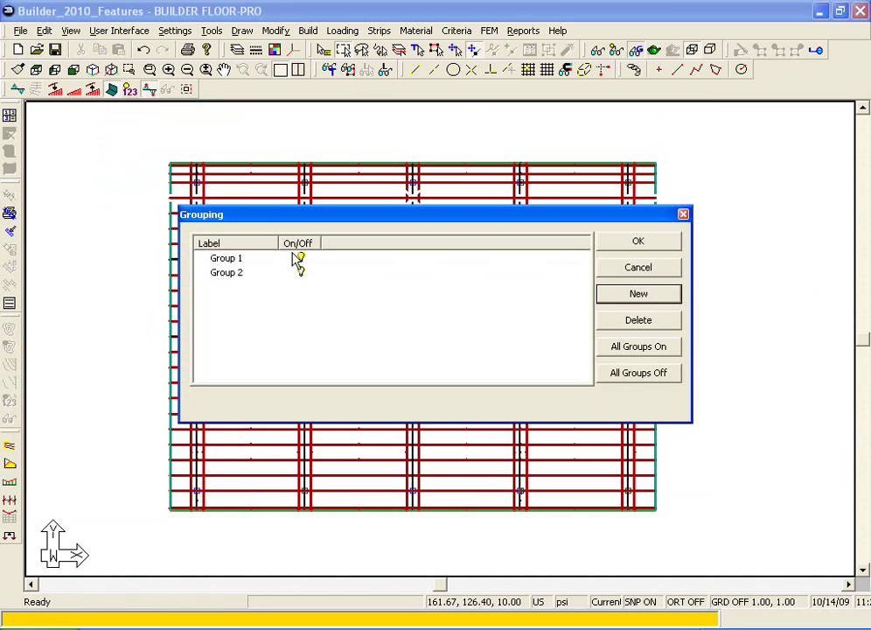
left_click(226, 259)
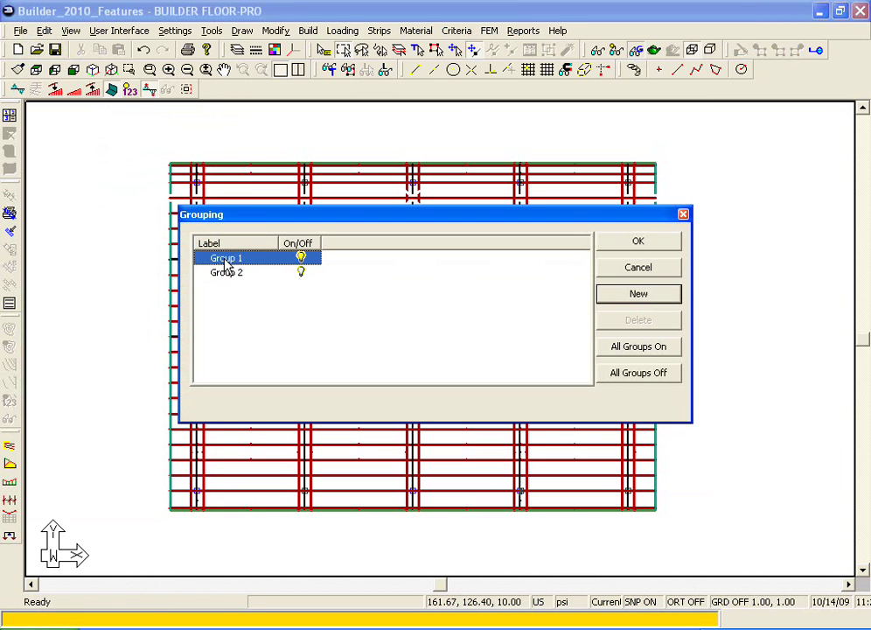
left_click(301, 257)
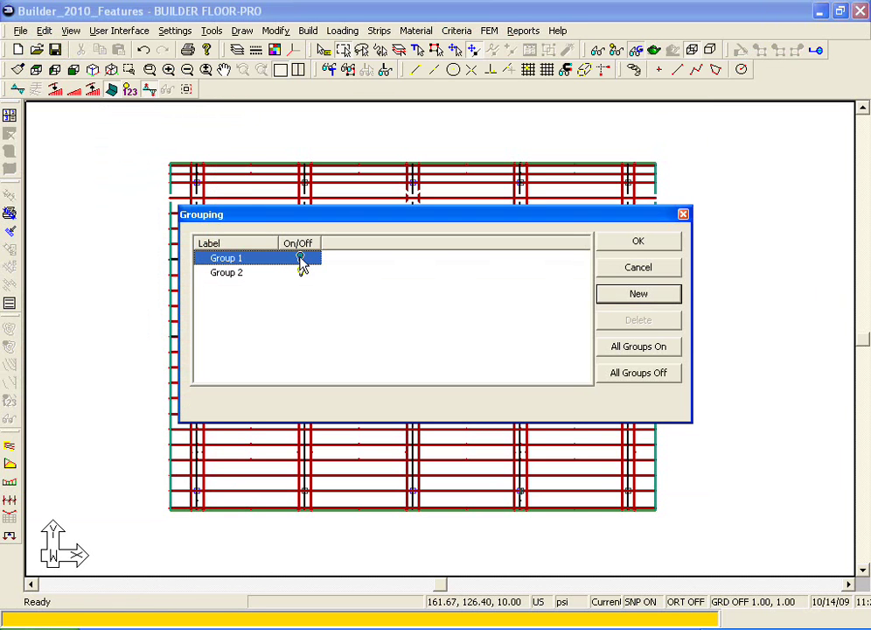
left_click(639, 243)
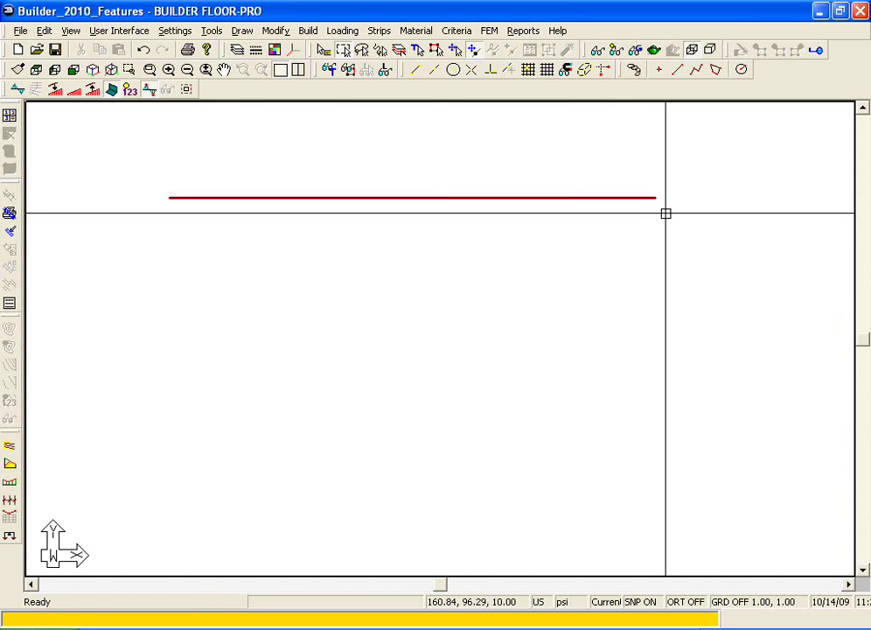
Switch the display of Group 1 back on.
left_click(637, 51)
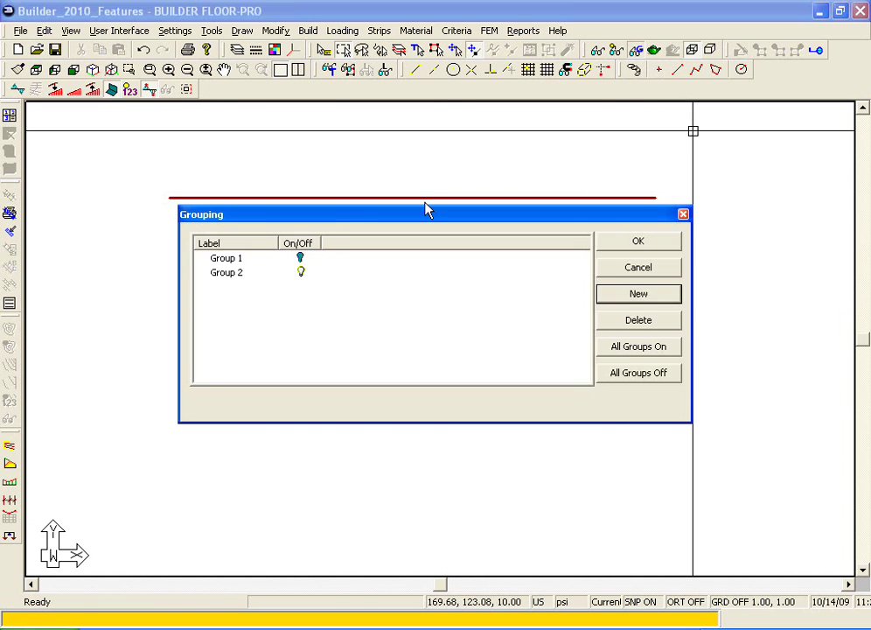
left_click(301, 258)
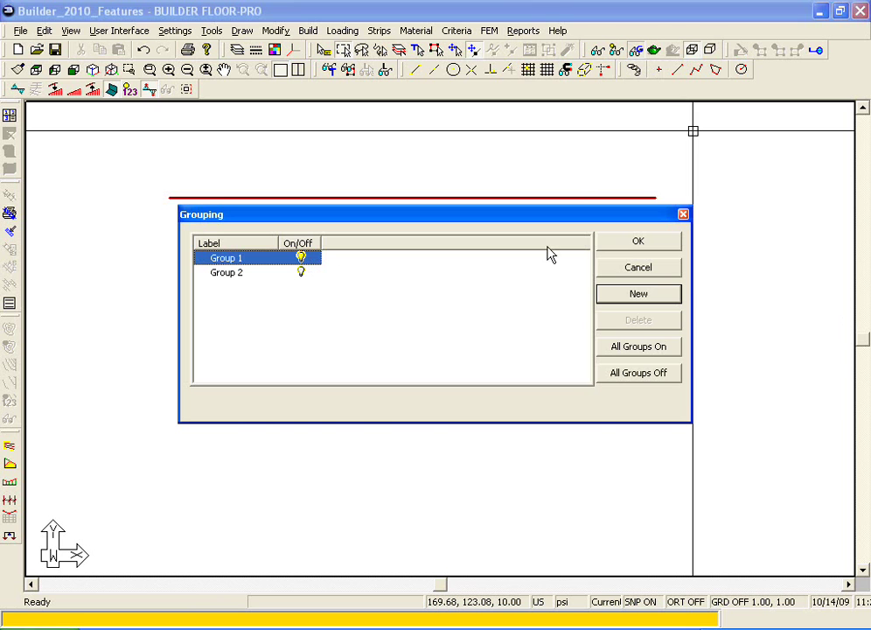
left_click(621, 244)
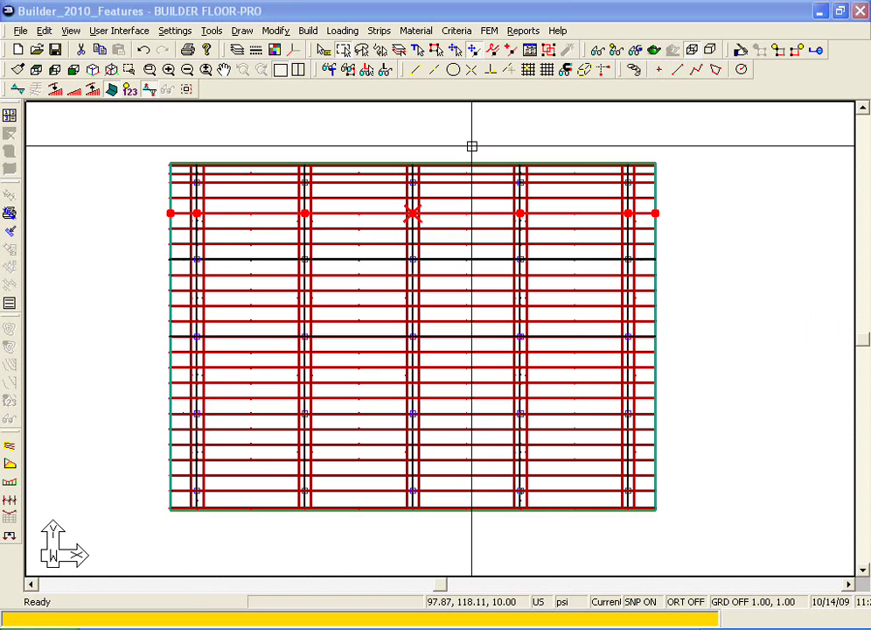
Examine Tendon 21's stressing options and its span-by-span profile, including a closer look along the tendon shape.
double_click(445, 213)
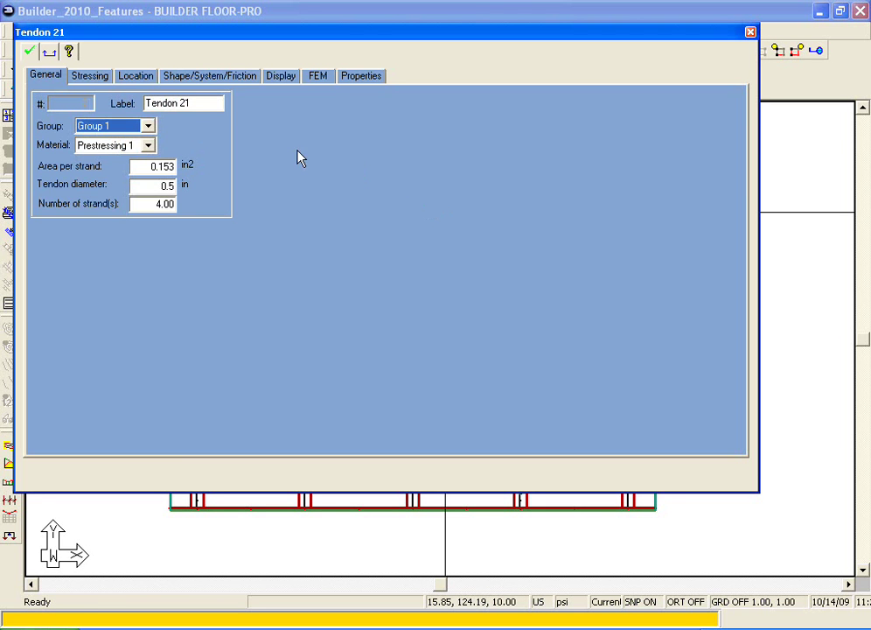
left_click(86, 77)
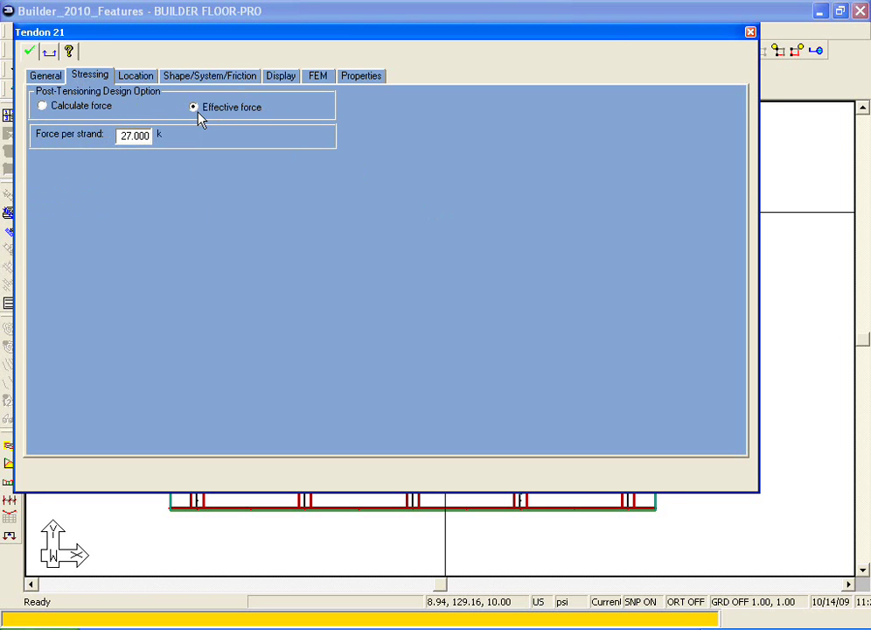
left_click(204, 79)
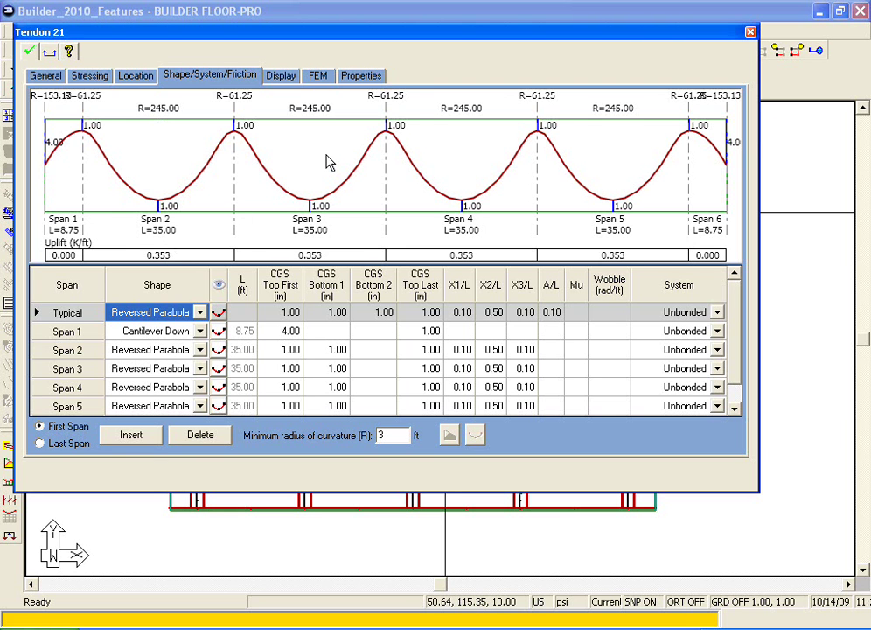
scroll(329, 163, "up", 3)
scroll(329, 163, "up", 2)
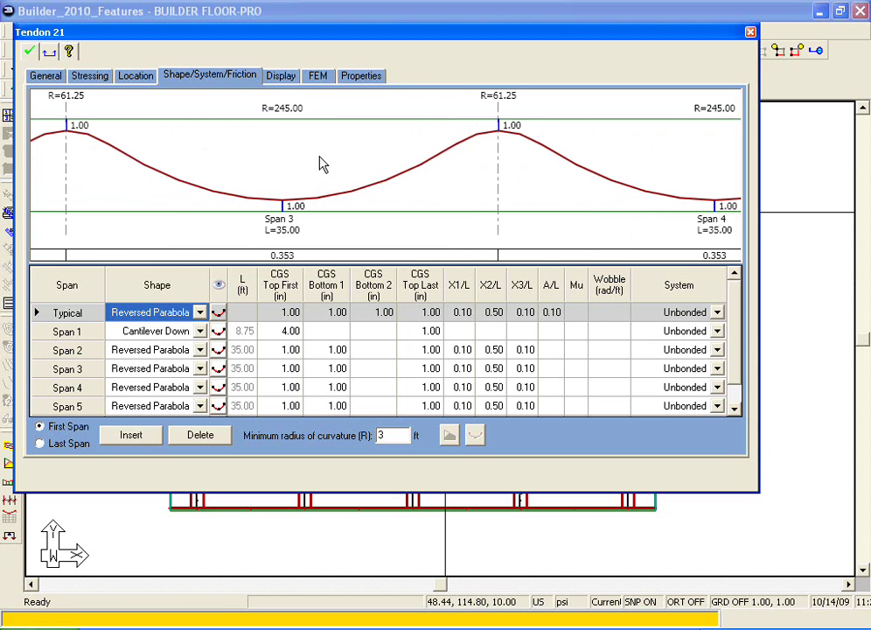
left_click_drag(321, 164, 490, 164)
left_click_drag(149, 155, 380, 156)
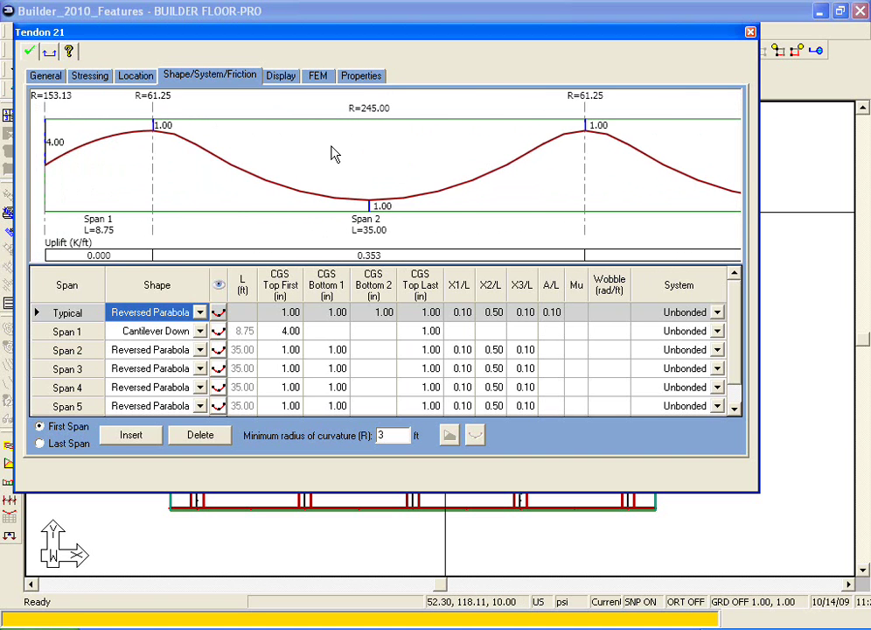
scroll(335, 154, "down", 5)
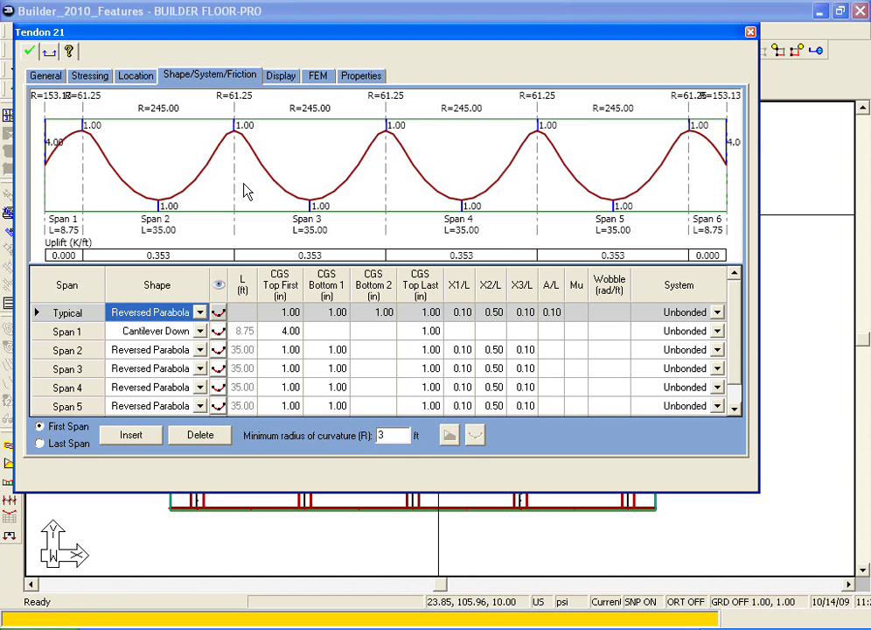
Set the CGS Top First value of Tendon 21's Span 1 to 3.00 in.
left_click(276, 337)
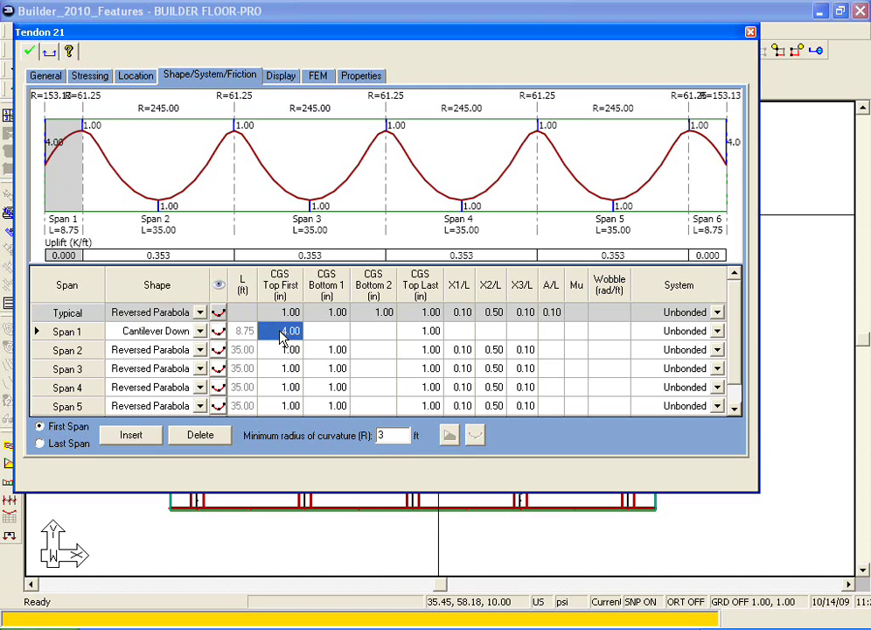
type("3")
left_click(431, 333)
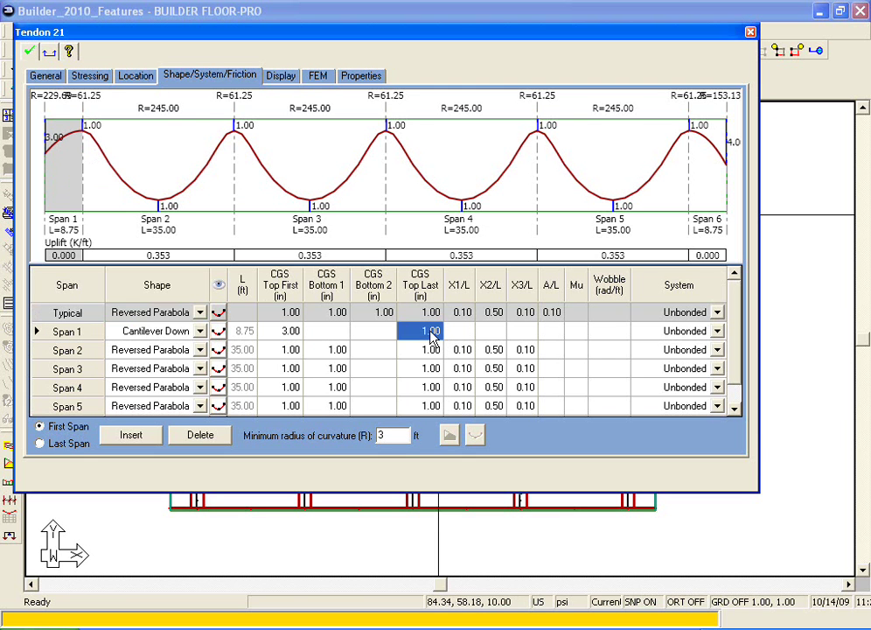
Set the CGS Top Last value of Tendon 21's Span 1 to 3.00 in.
type("3")
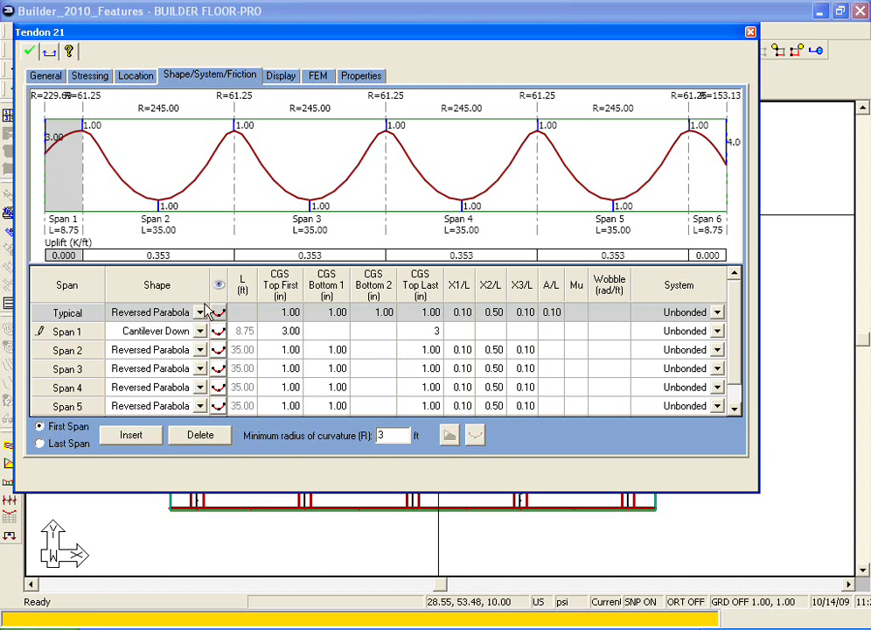
left_click(289, 350)
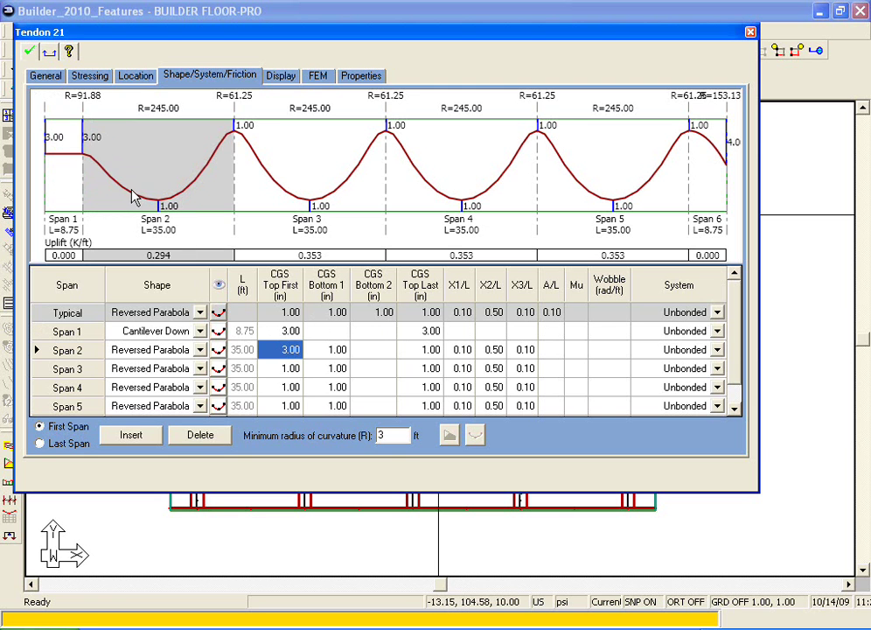
Review Tendon 21's Calculate force stressing options and its diagram of stress relative to ultimate stress, and return to the tendon profile.
left_click(90, 75)
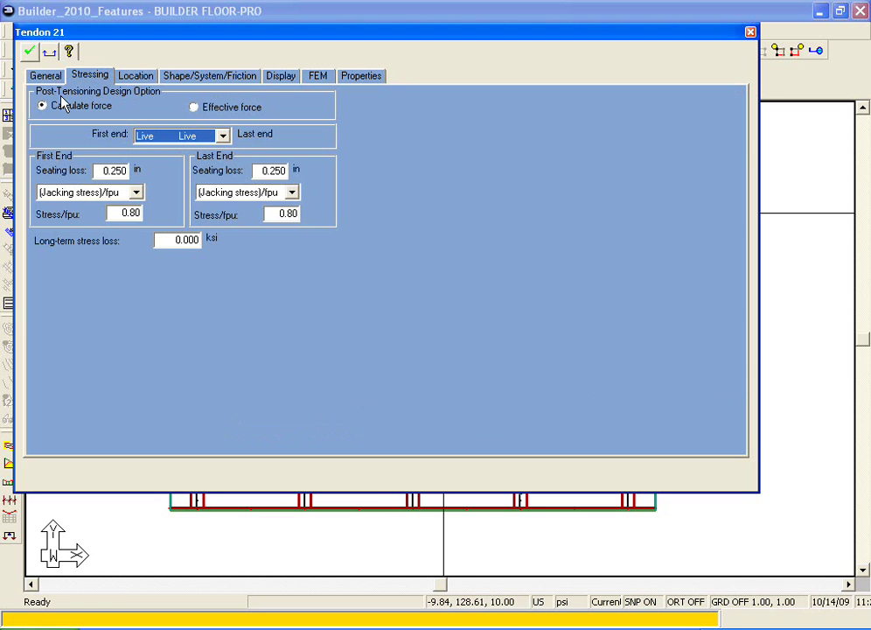
left_click(175, 80)
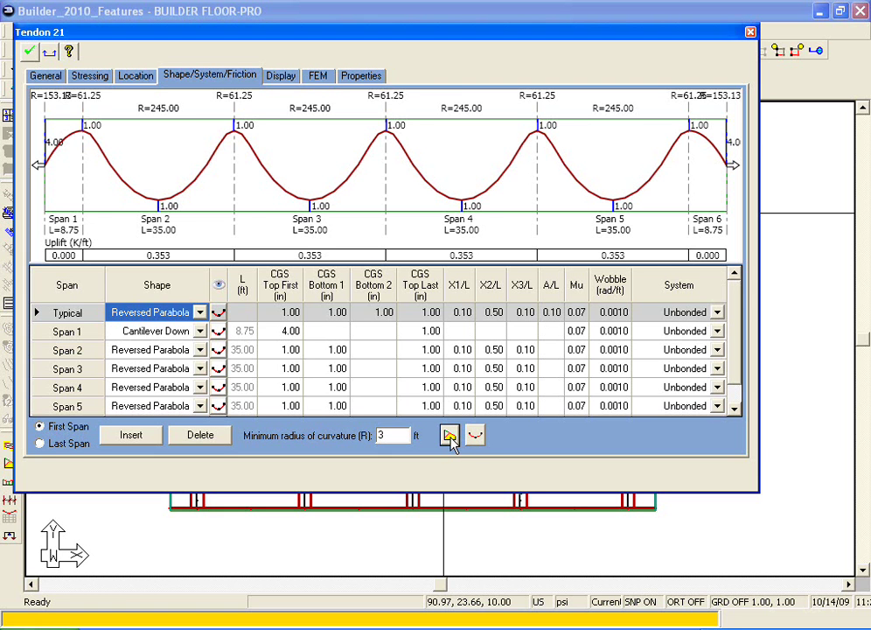
left_click(448, 436)
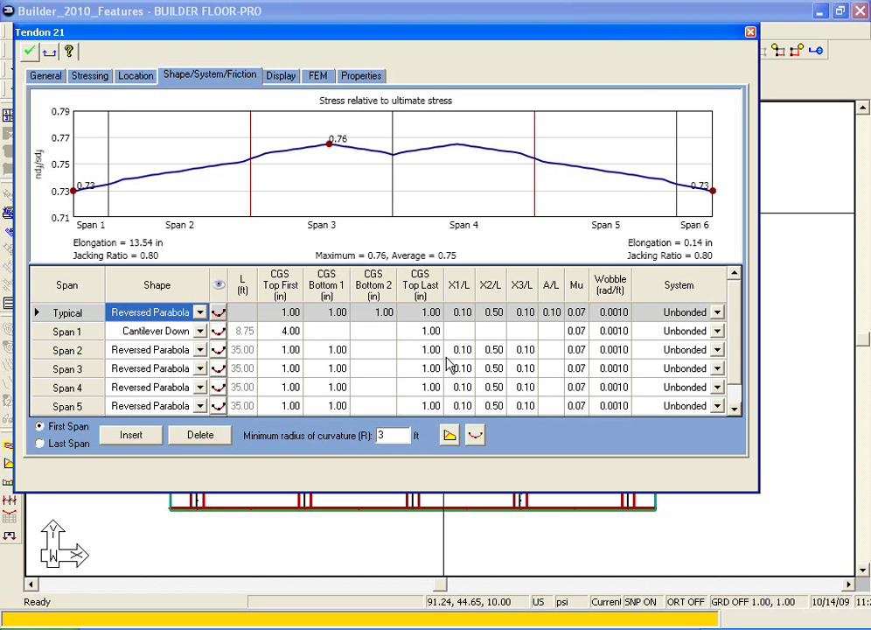
left_click(475, 438)
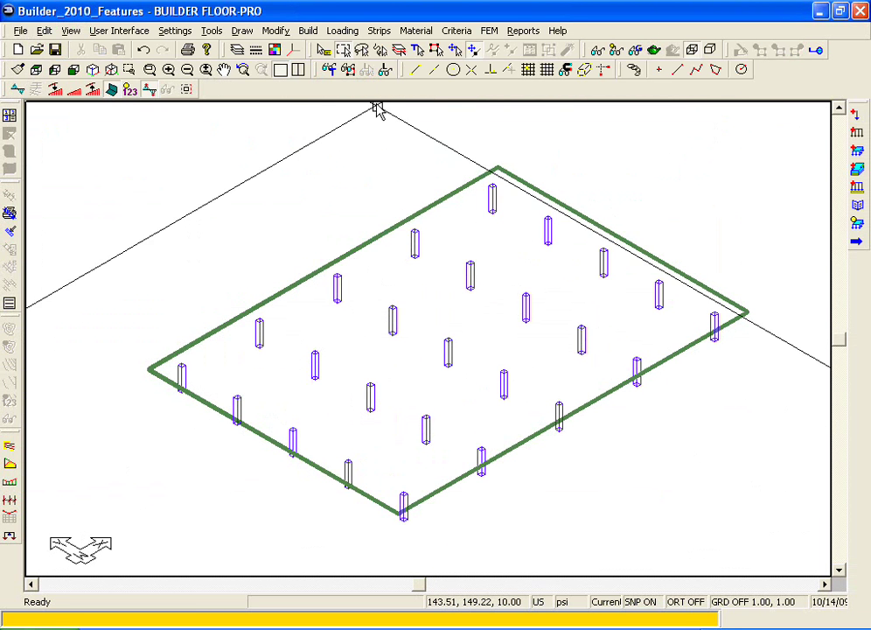
Confirm the Load Case Library with special lateral loads enabled and the load case Lateral_XX.
left_click(343, 32)
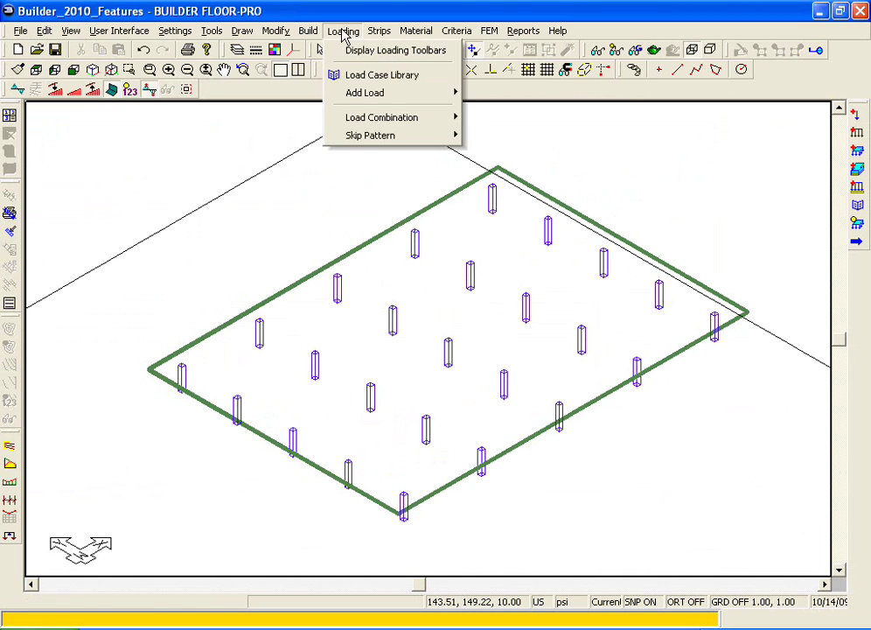
left_click(352, 75)
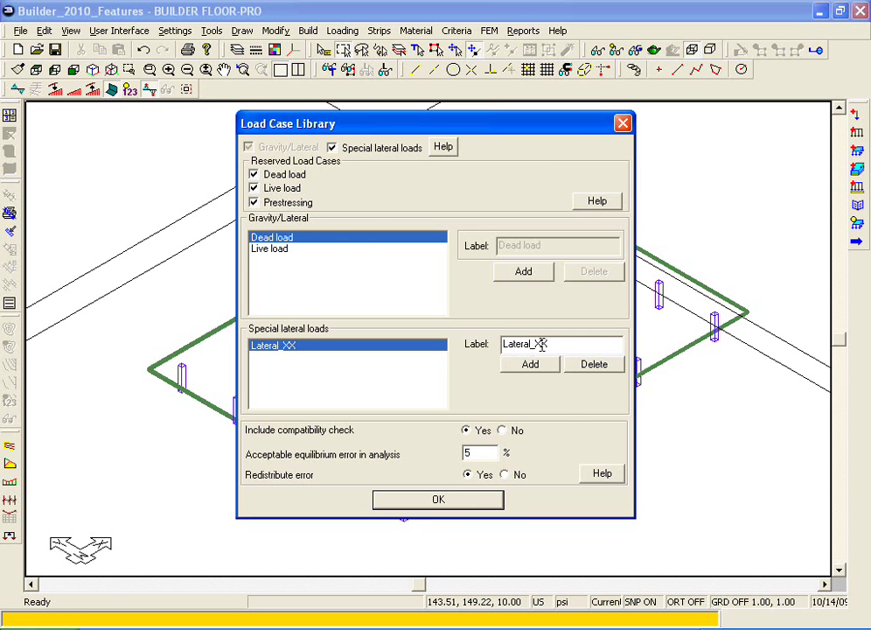
left_click(439, 500)
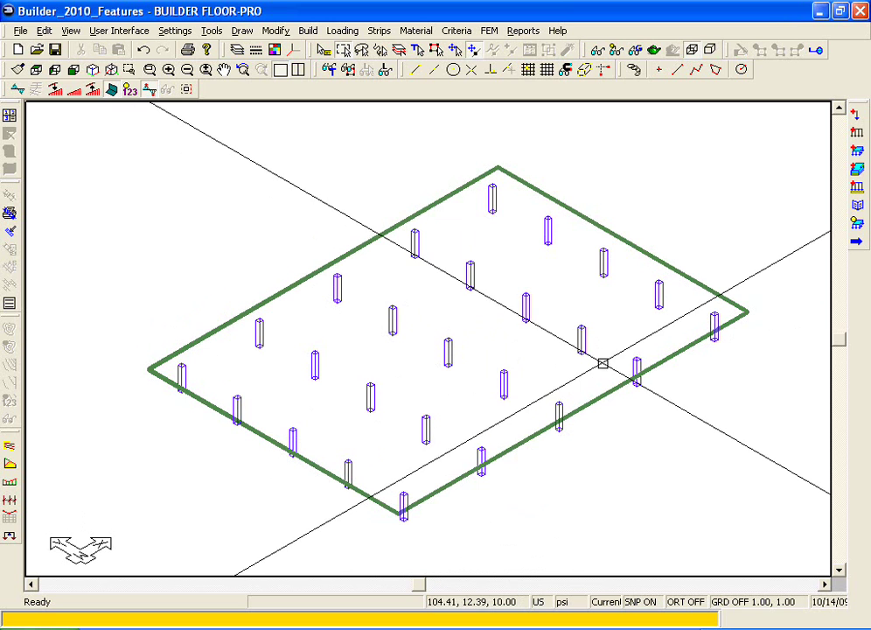
Select a group of interior columns and create special lateral point loads on them for load case LATERAL_XX.
left_click_drag(603, 363, 463, 263)
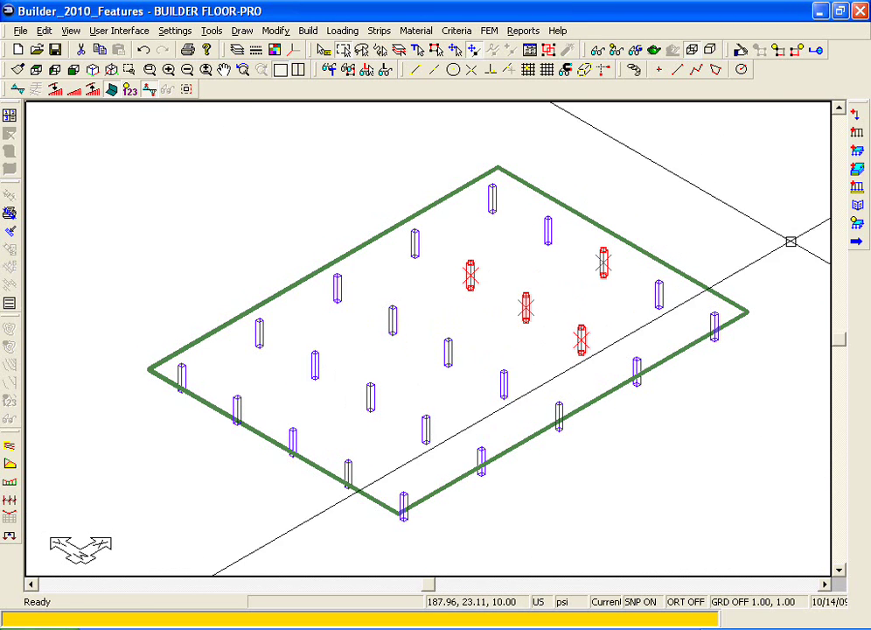
left_click(857, 242)
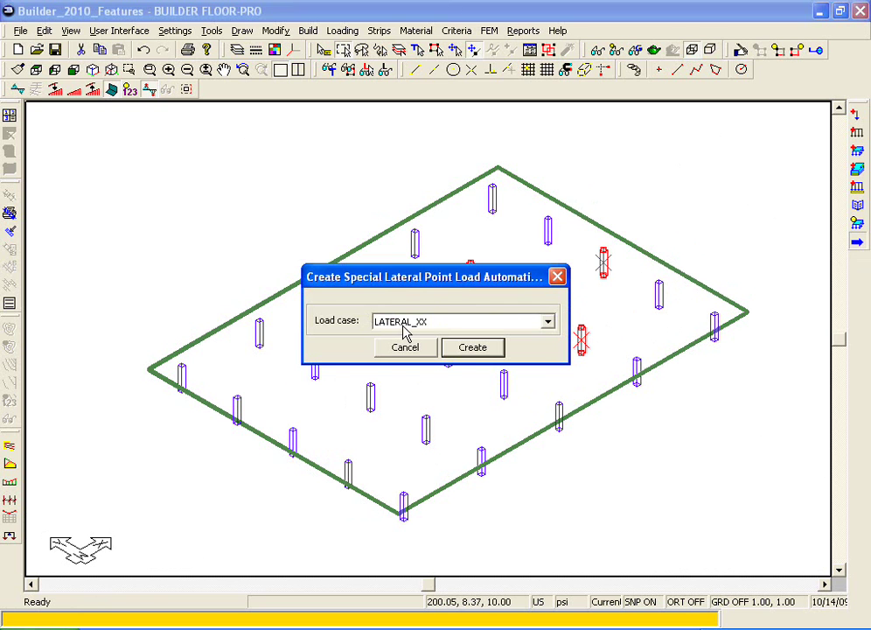
left_click(453, 347)
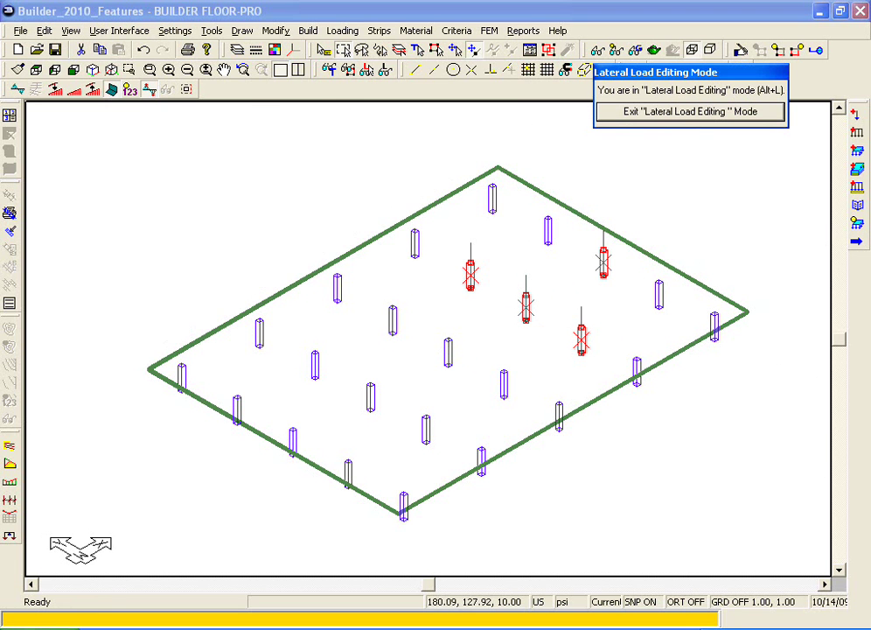
Give the lateral point load on the rearmost selected column Mrr 50.000 k-ft and Fz 14.000 k.
left_click(468, 244)
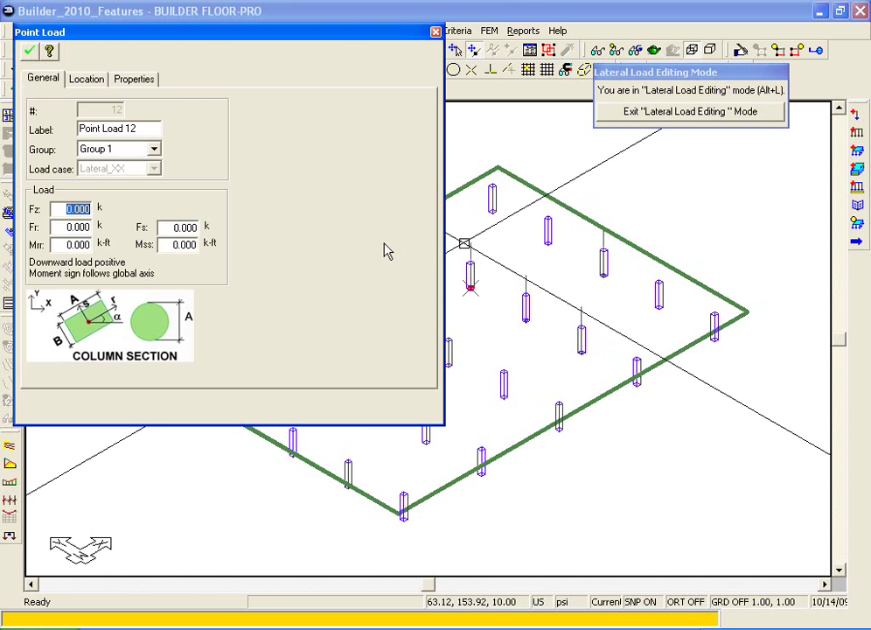
left_click(77, 245)
type("50")
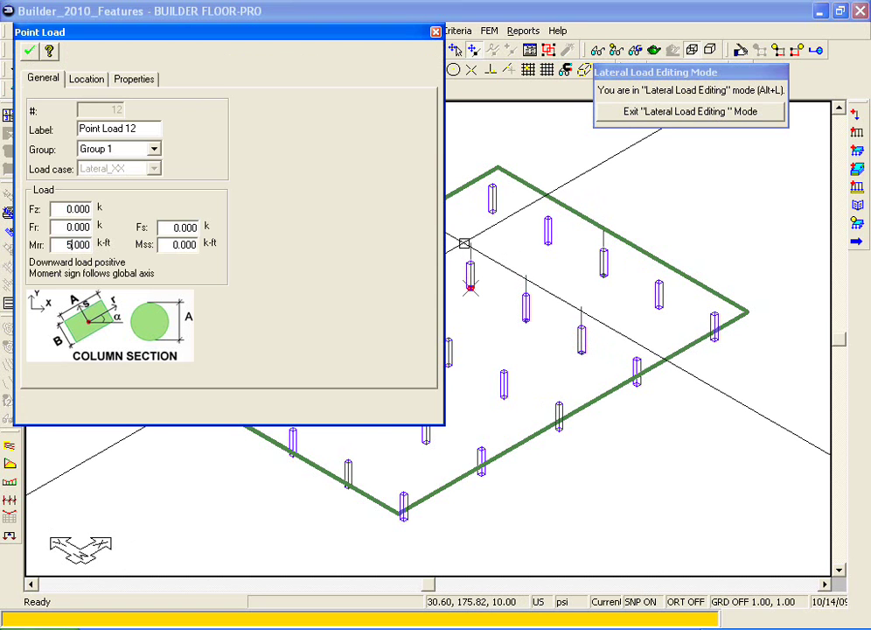
left_click(58, 208)
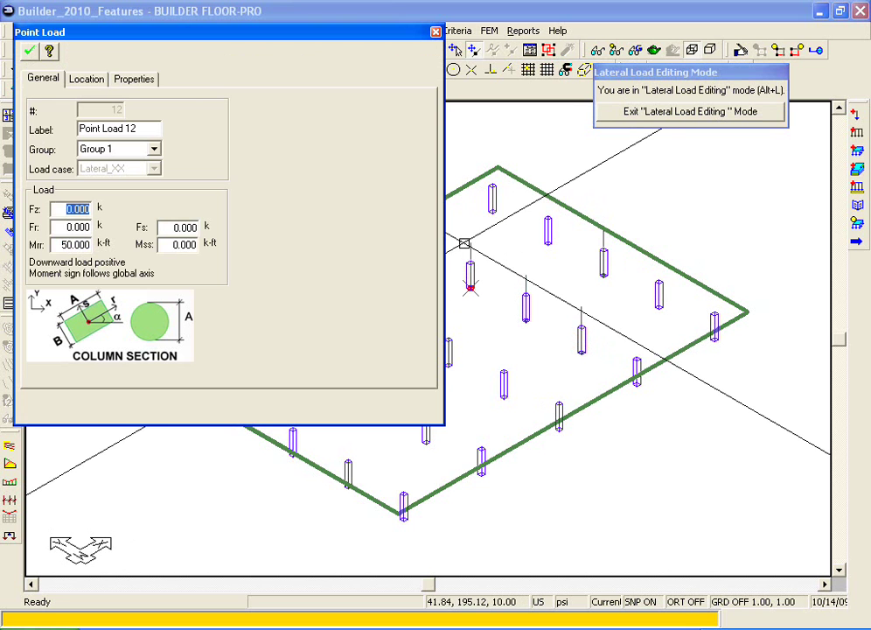
type("14")
left_click(29, 53)
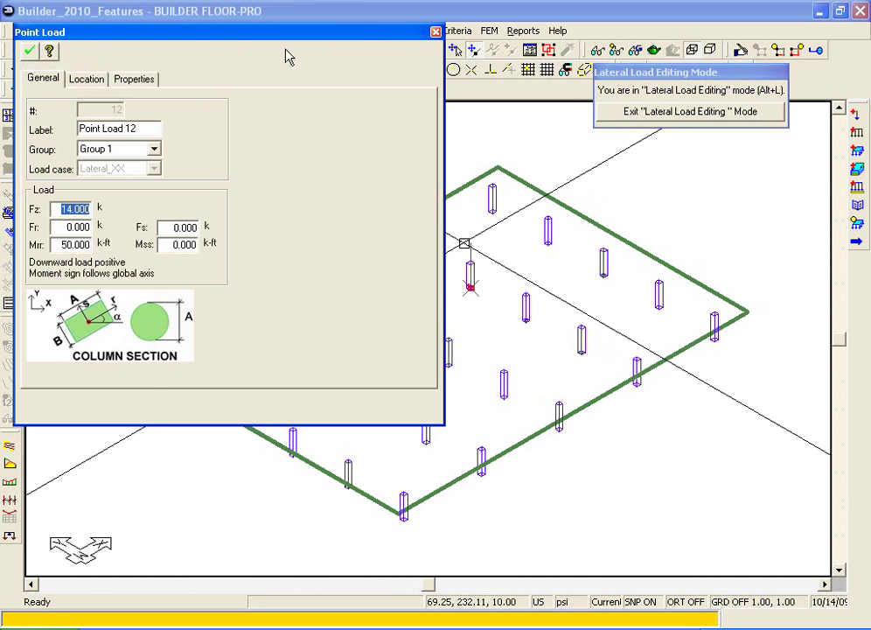
left_click(435, 32)
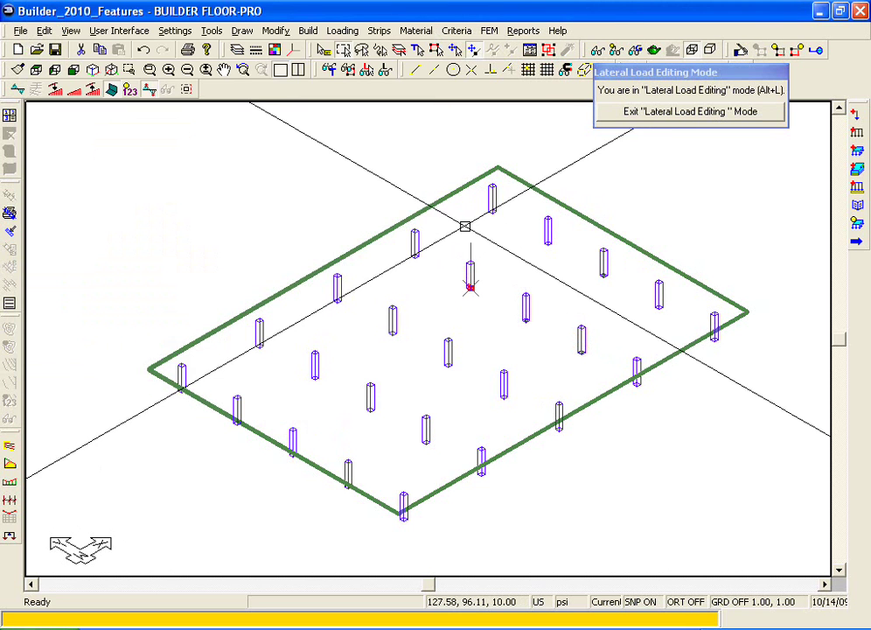
Exit Lateral Load Editing mode, read the equilibrium check report for Lateral_XX and close it.
left_click(645, 124)
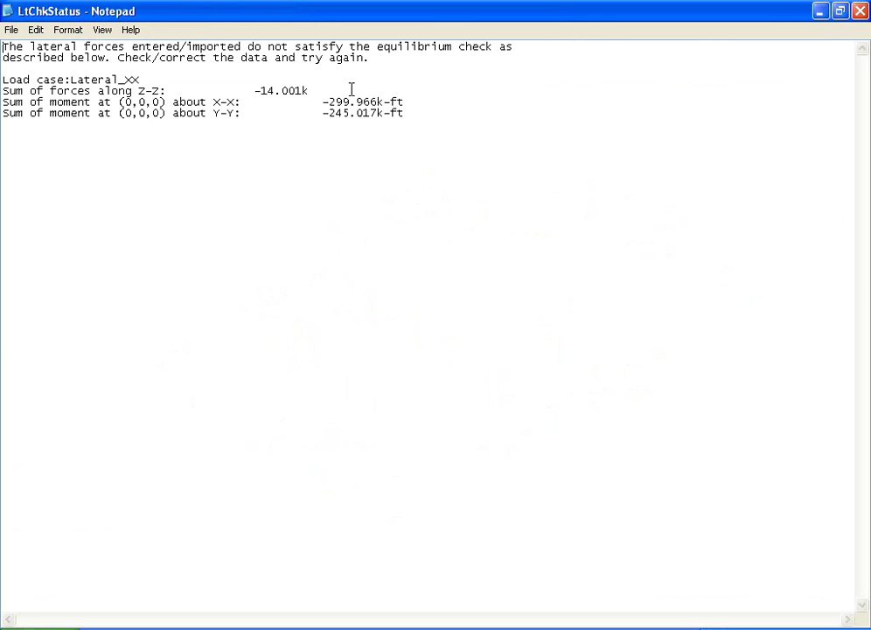
left_click(861, 13)
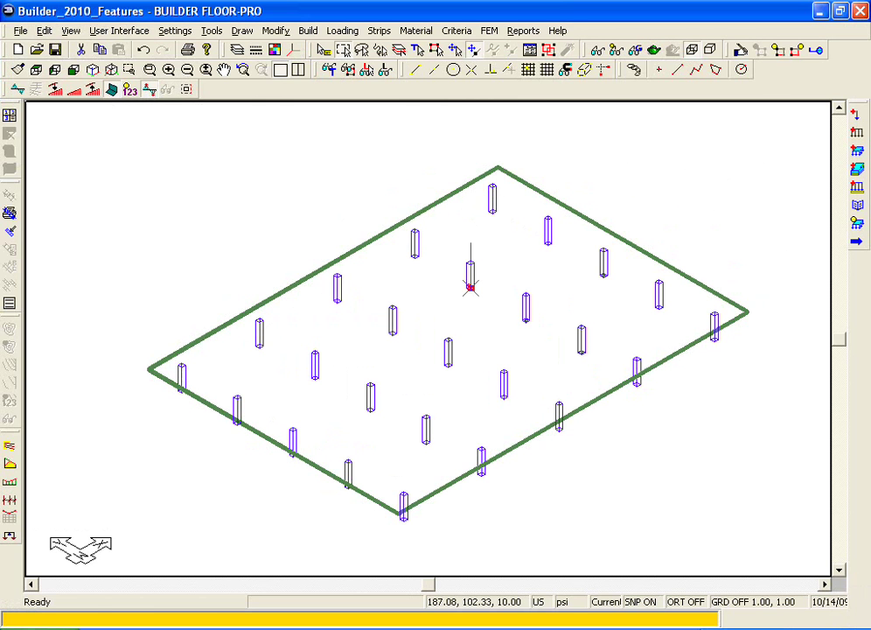
Apply load view settings that display point loads for the special lateral load case LATERAL_XX.
left_click(597, 51)
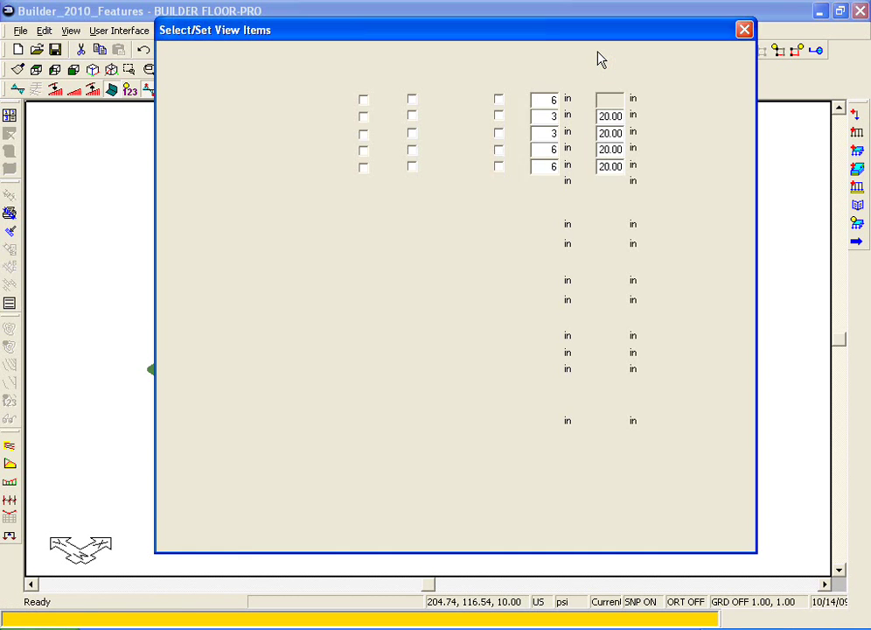
left_click(351, 56)
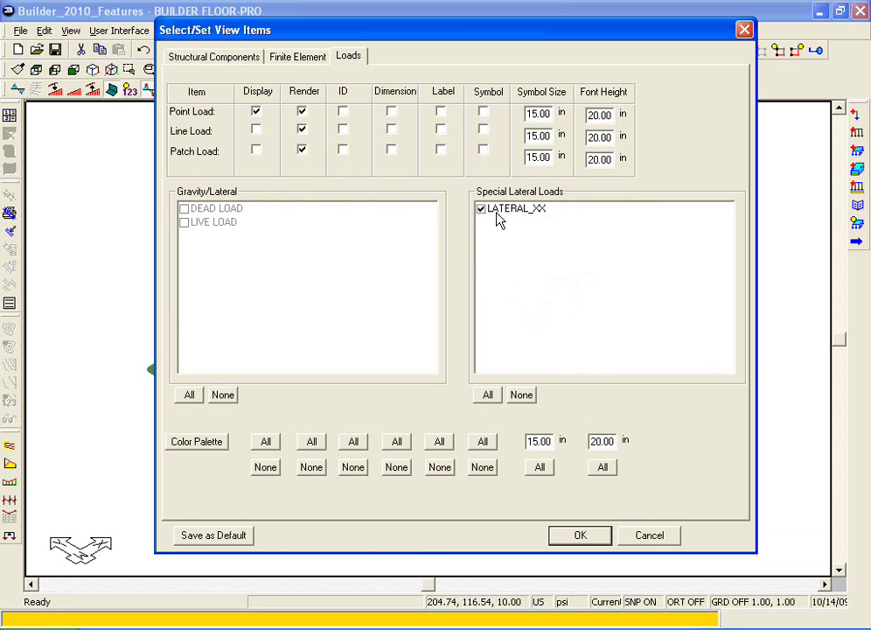
left_click(576, 535)
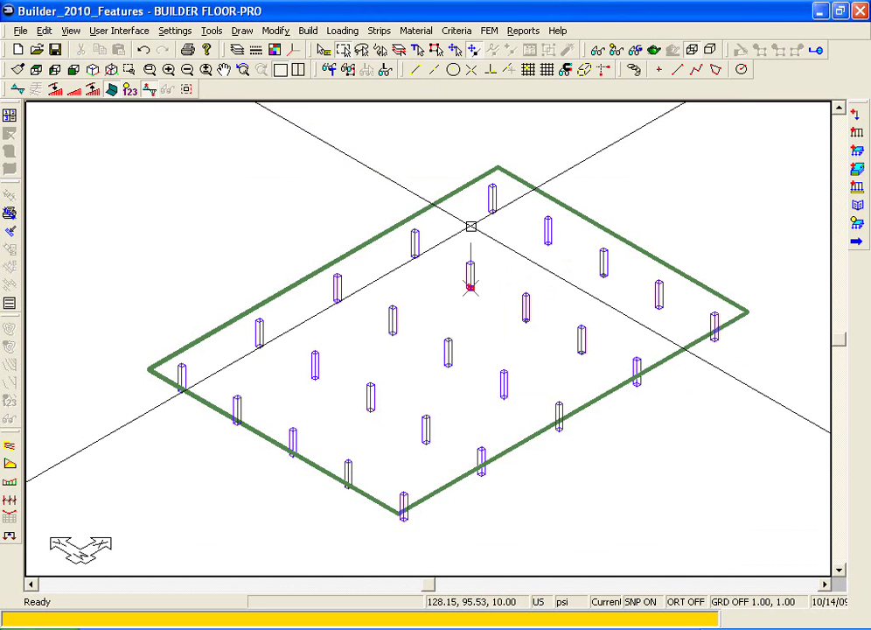